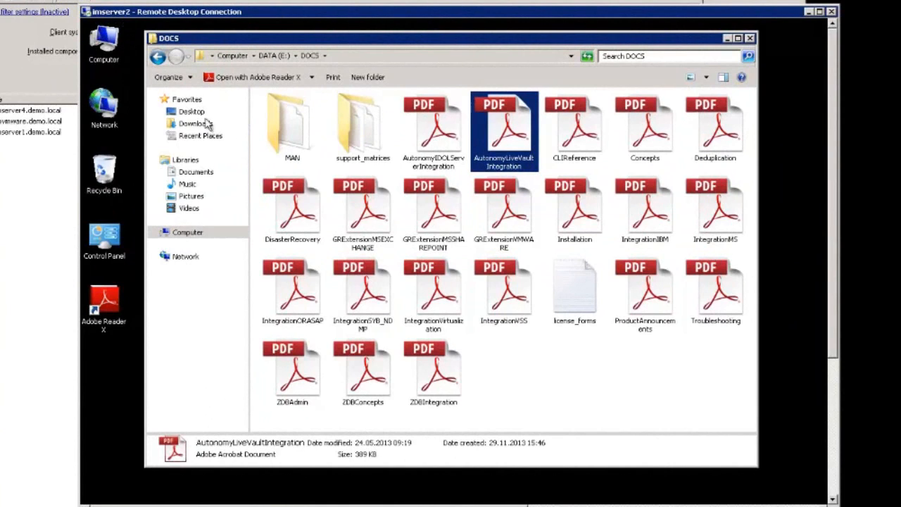
- Check the contents of the MAN folder in DOCS and delete that folder
left_click(290, 128)
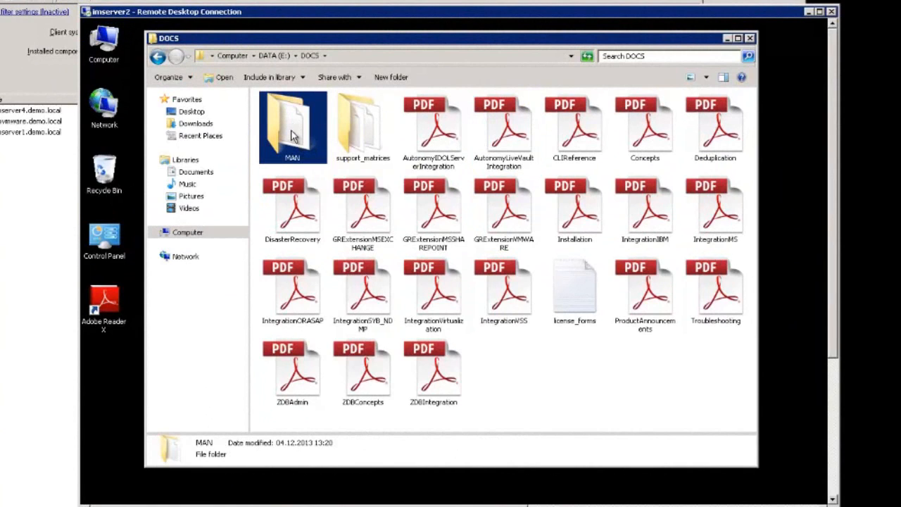
double_click(294, 136)
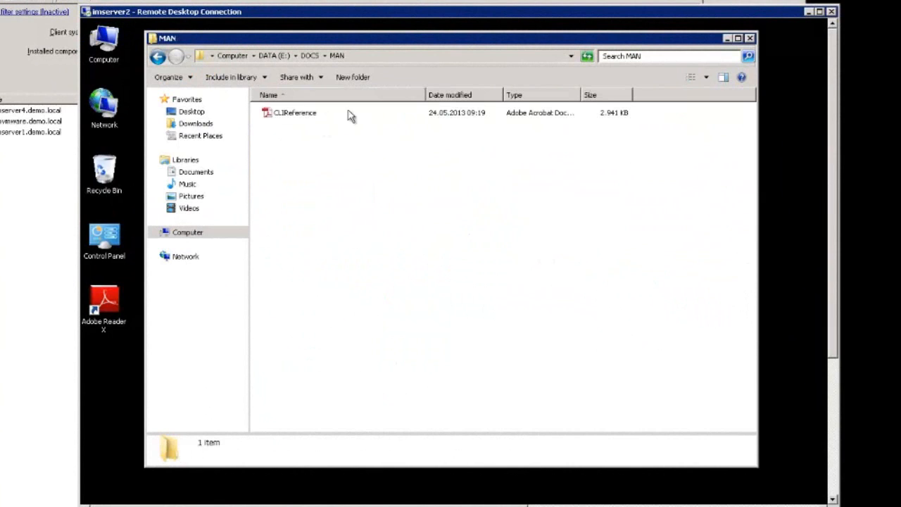
left_click(158, 58)
right_click(283, 120)
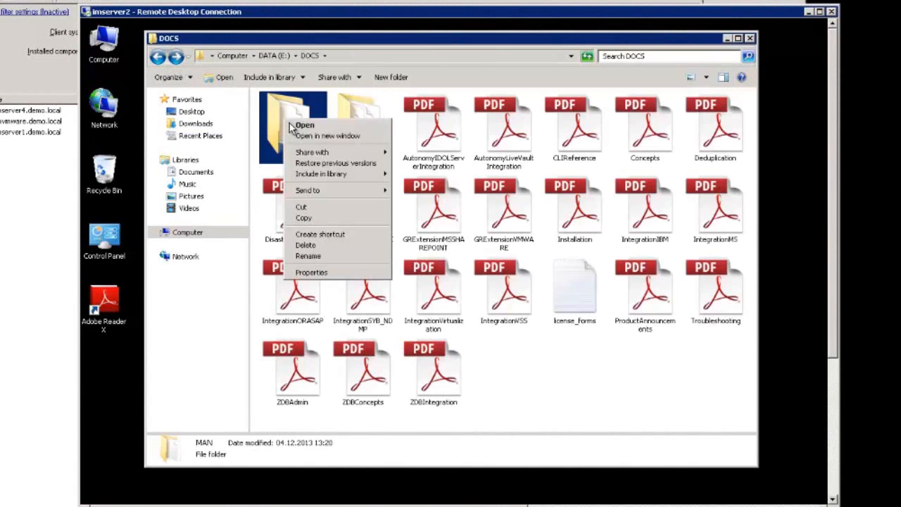
left_click(348, 245)
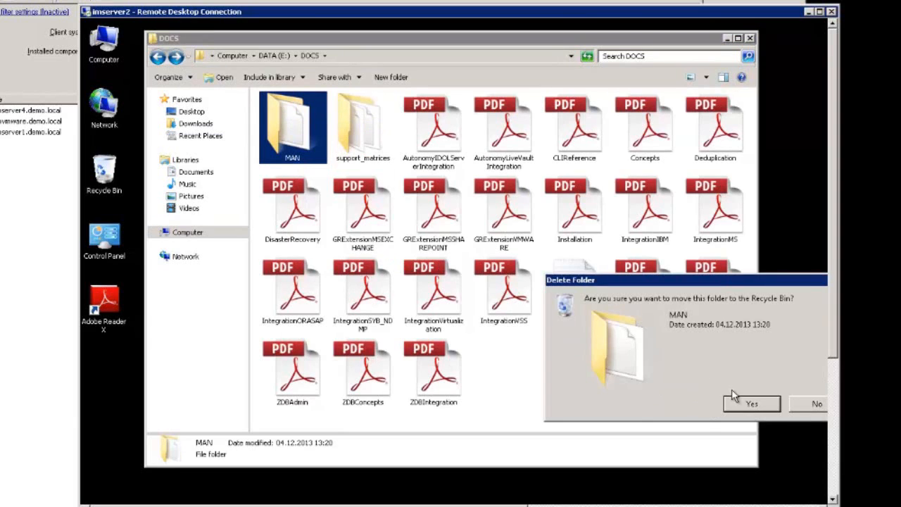
left_click(750, 405)
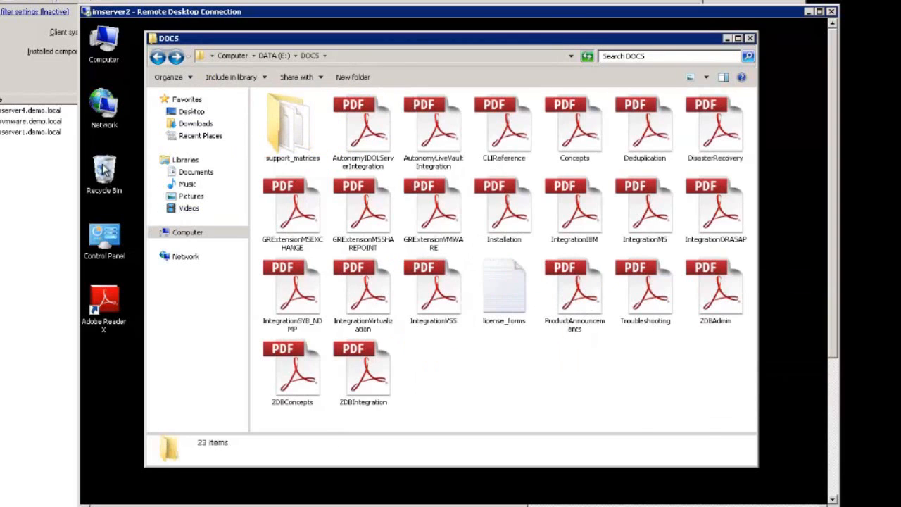
- Empty the Recycle Bin to permanently remove the deleted MAN folder
right_click(102, 169)
left_click(133, 183)
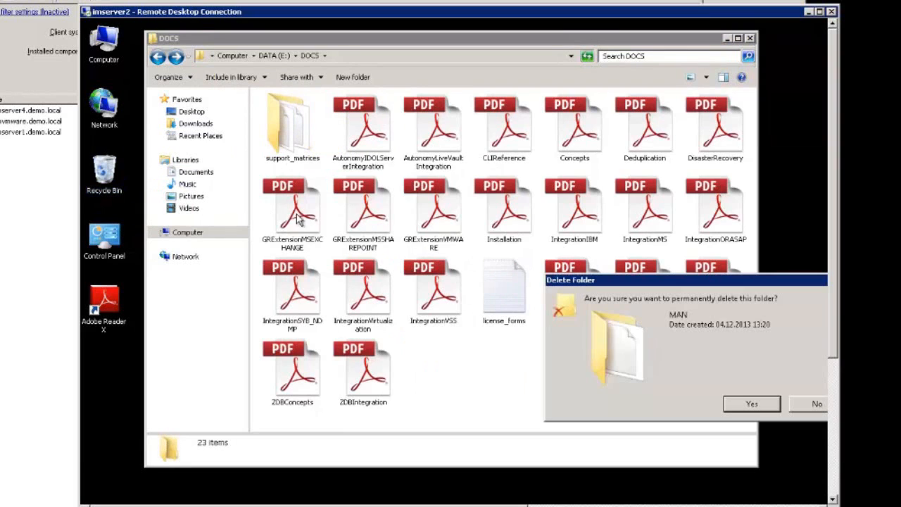
left_click(741, 409)
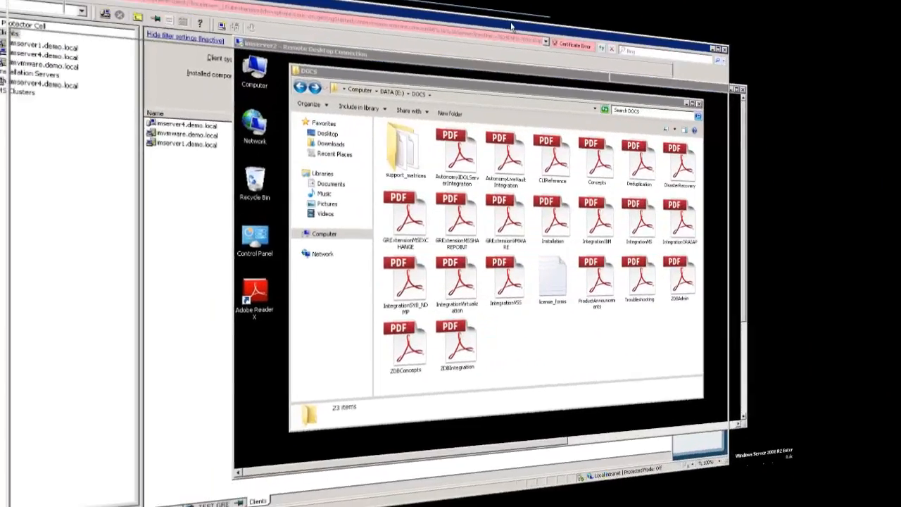
- Switch to the vSphere Web Client and view the HP Data Protector restore request options for imserver2
left_click(520, 20)
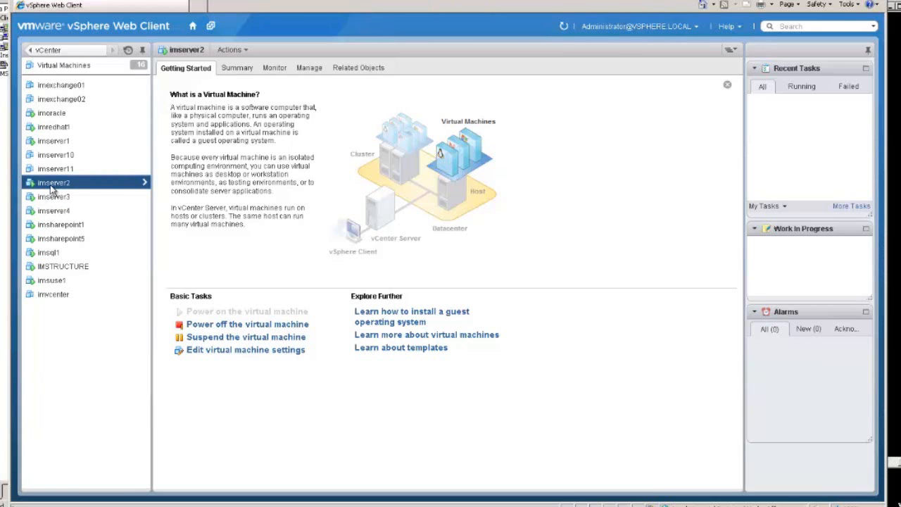
left_click(310, 68)
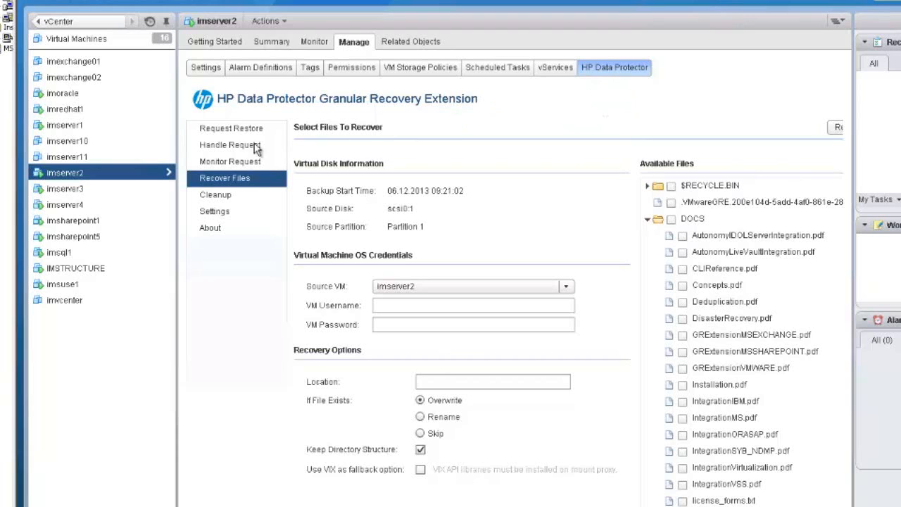
left_click(227, 136)
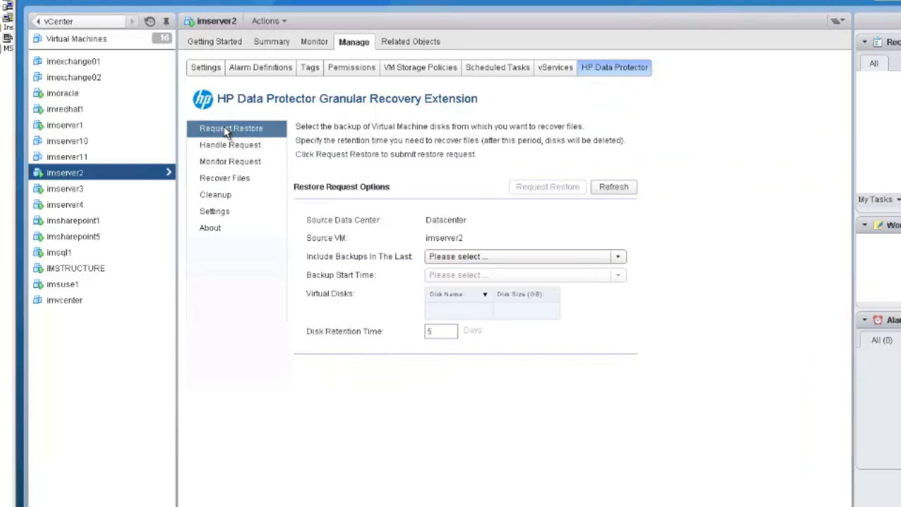
- Browse Partition 1 of the restored disk scsi0:1 for files to recover
left_click(224, 180)
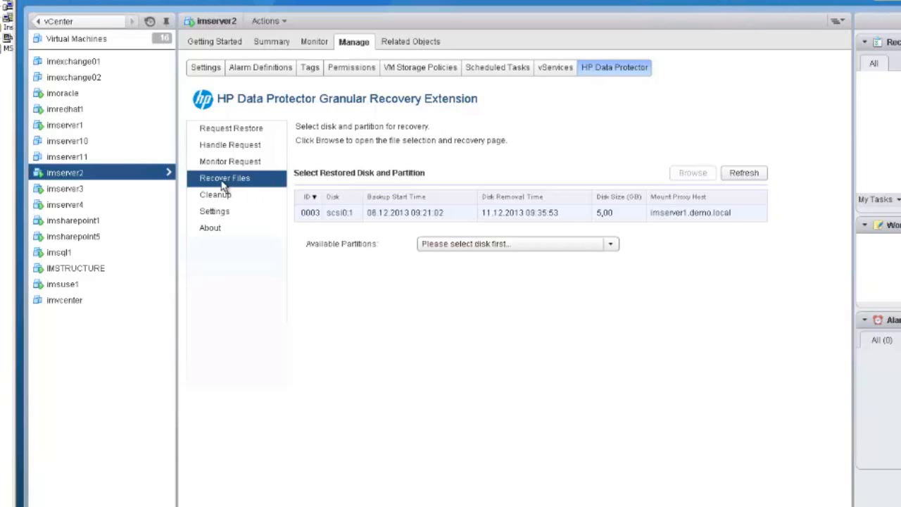
left_click(311, 214)
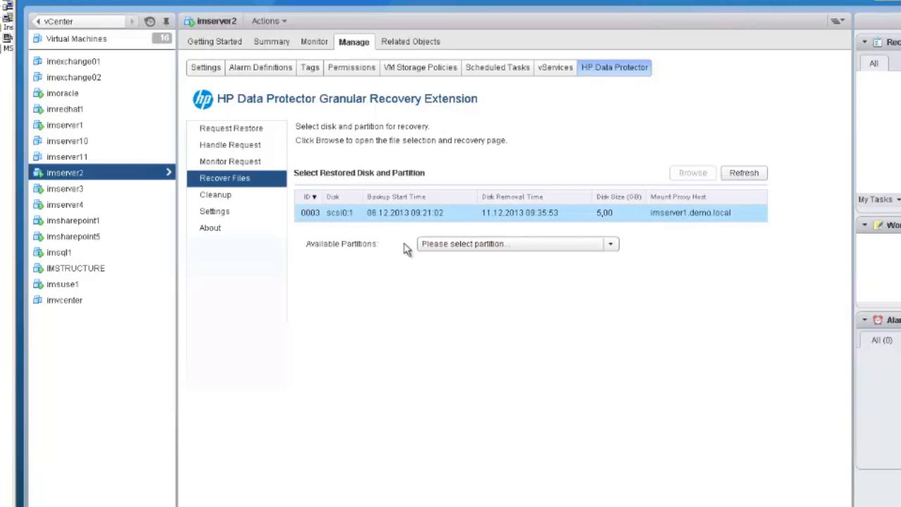
left_click(611, 245)
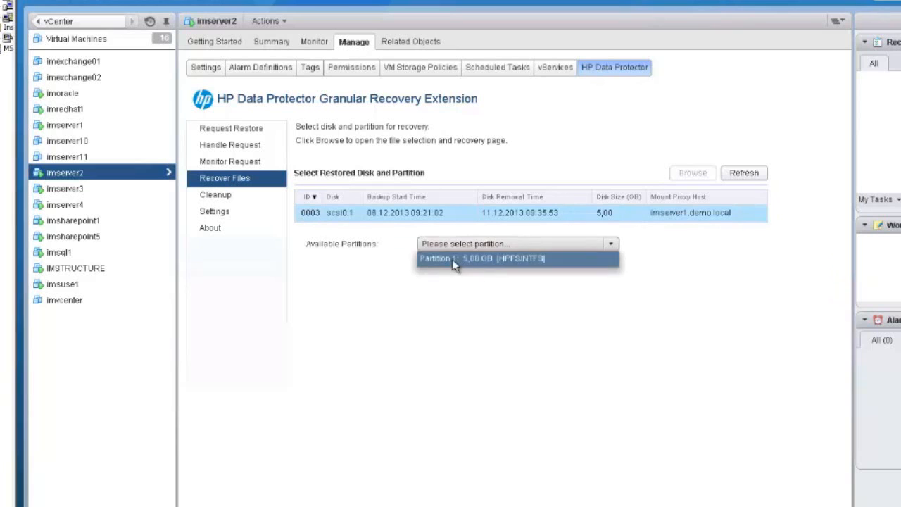
left_click(452, 259)
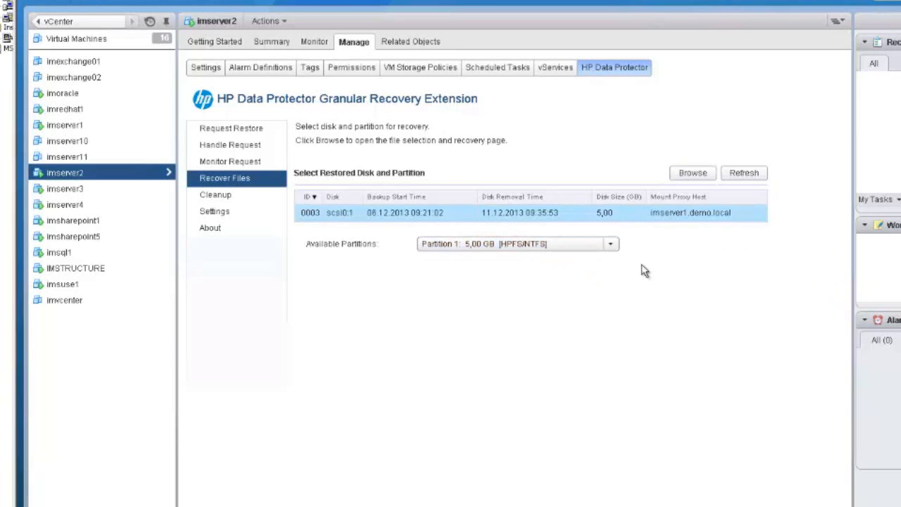
left_click(691, 174)
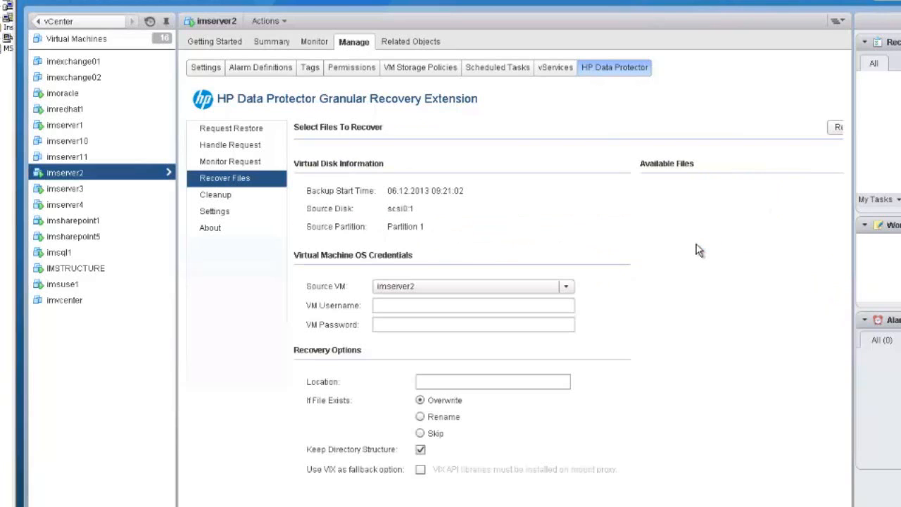
- Expand the DOCS folder and its MAN subfolder in the available files
left_click(701, 203)
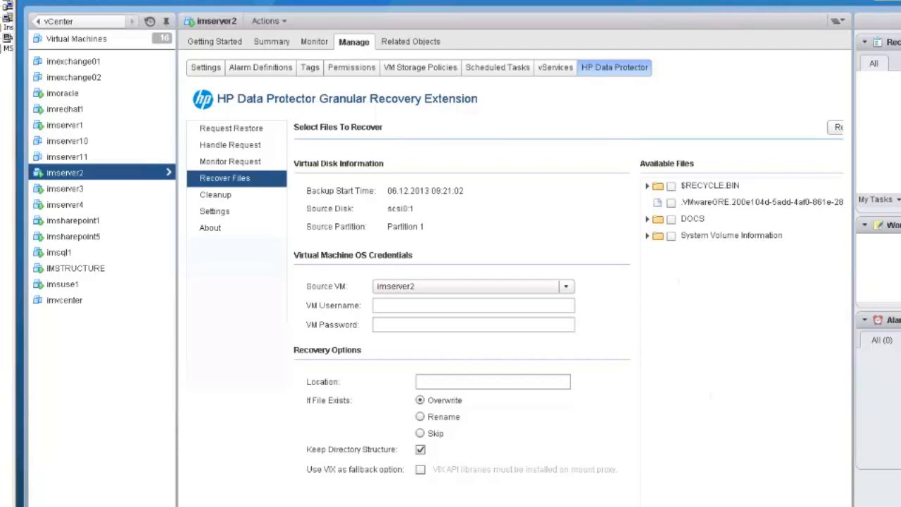
left_click_drag(521, 506, 629, 506)
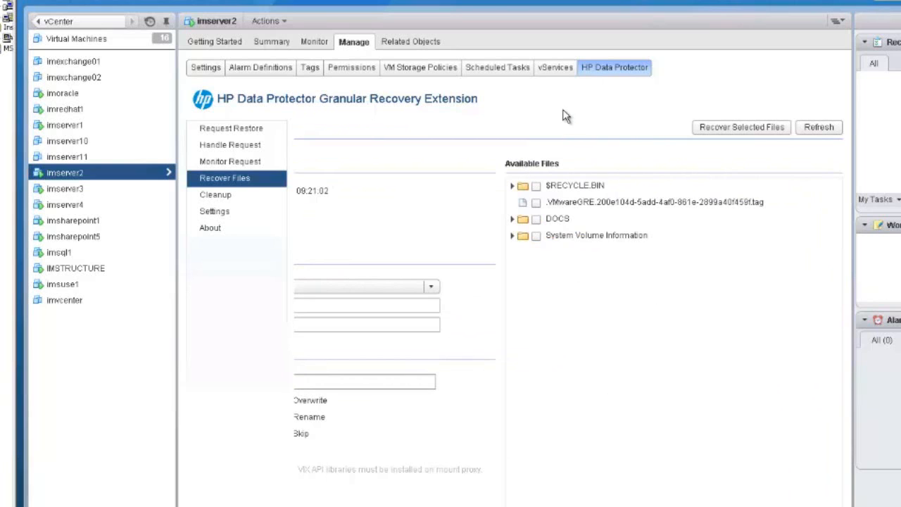
left_click(522, 221)
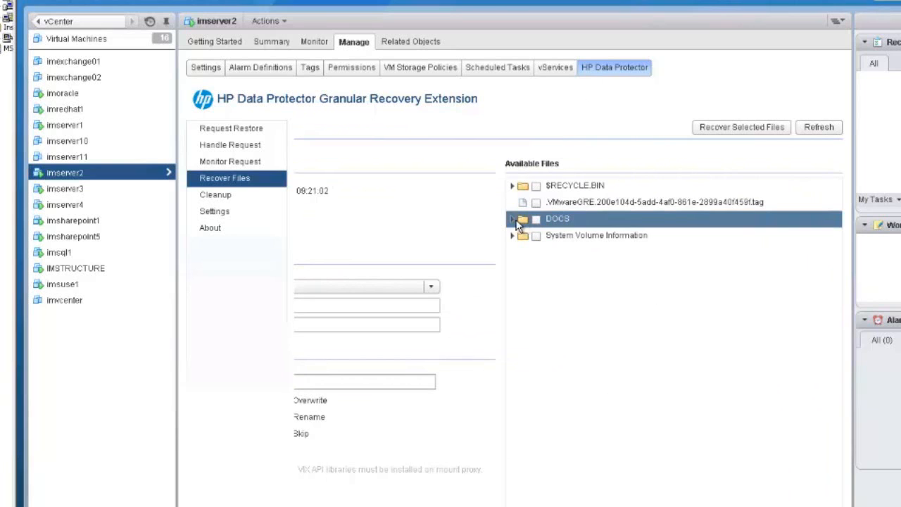
left_click(513, 219)
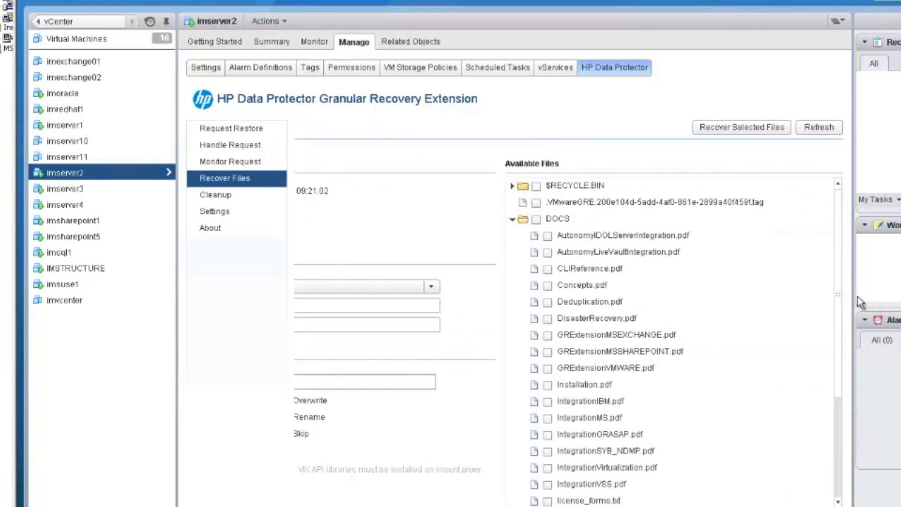
scroll(841, 290, "down", 3)
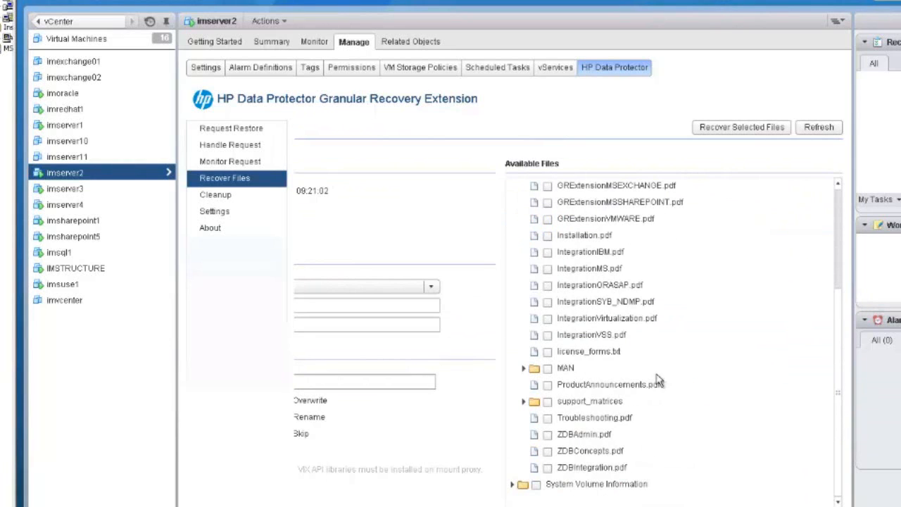
left_click(579, 352)
left_click(568, 367)
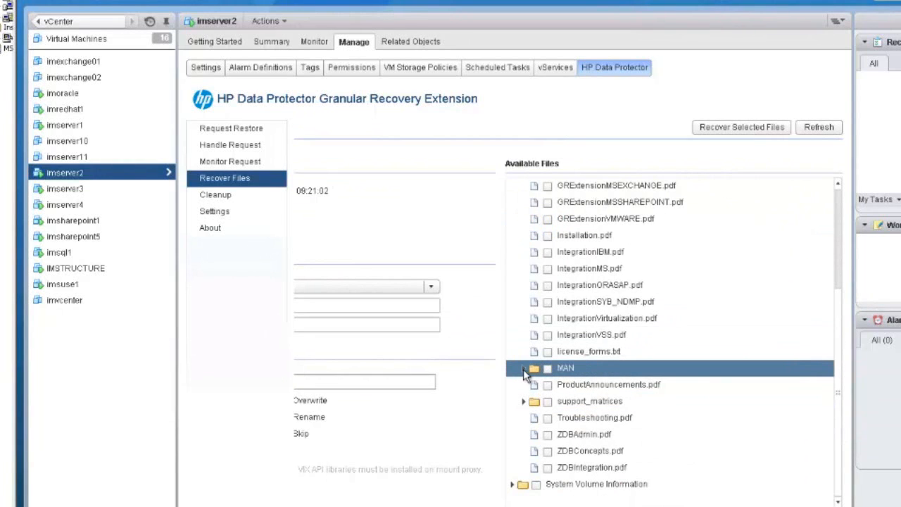
left_click(524, 368)
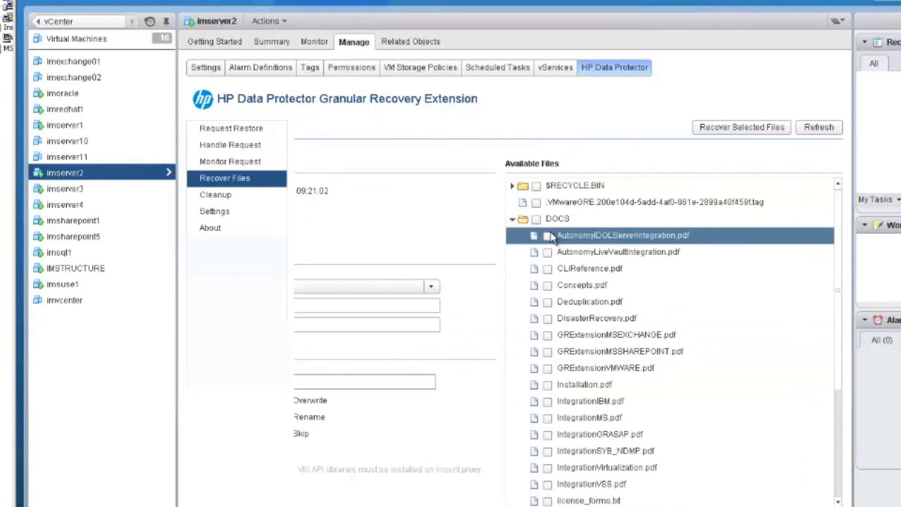
- Mark CLIReference.pdf in the MAN folder for recovery
left_click(834, 385)
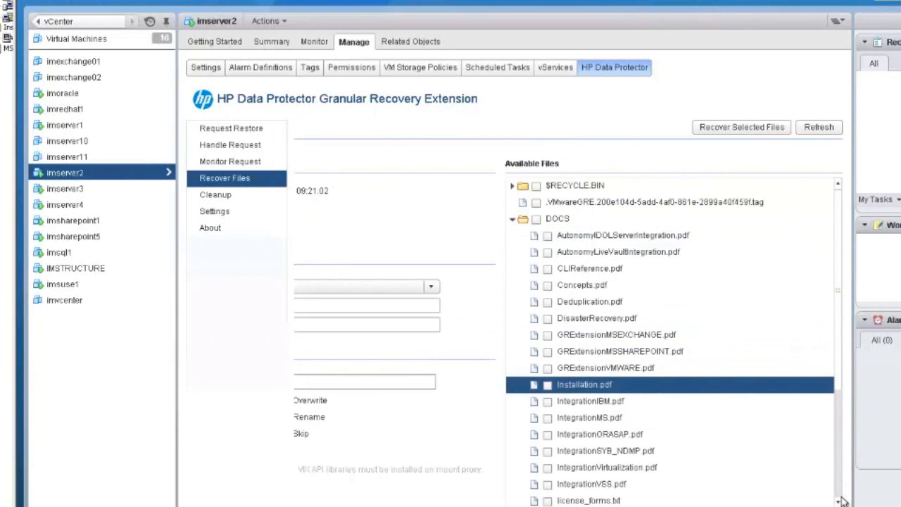
scroll(842, 422, "down", 5)
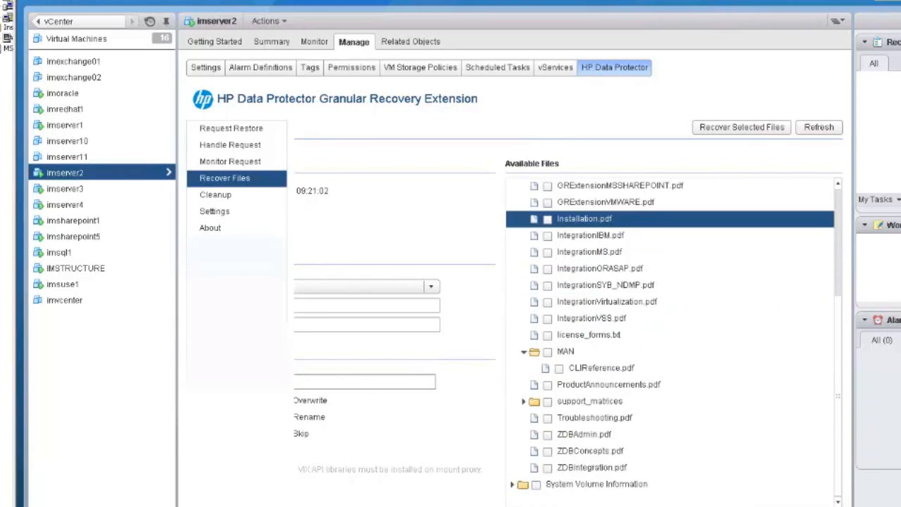
left_click(559, 369)
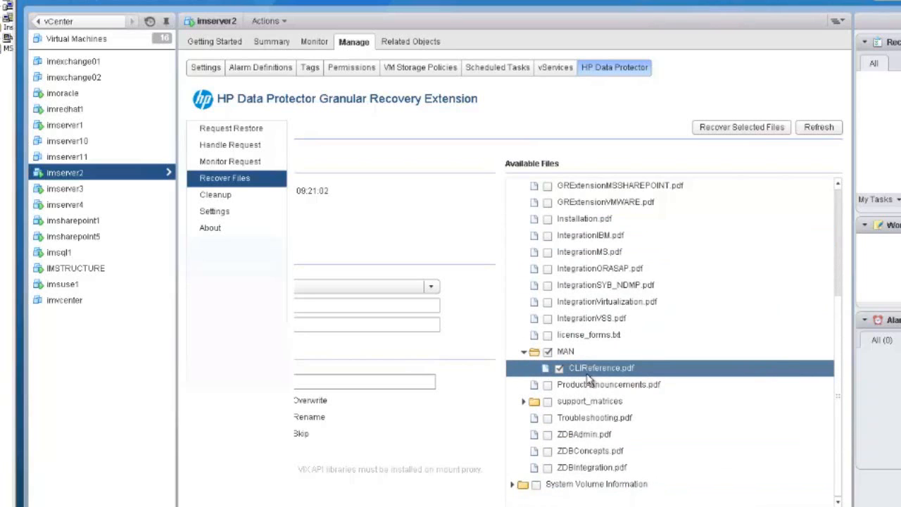
left_click(557, 356)
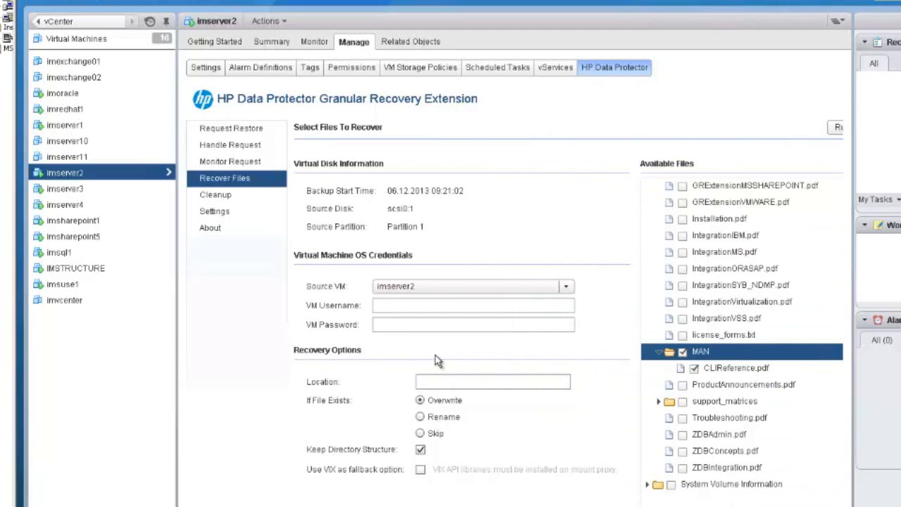
- Choose imserver2 as the source VM and enter the VM username demo\administrator and the VM password
left_click(434, 287)
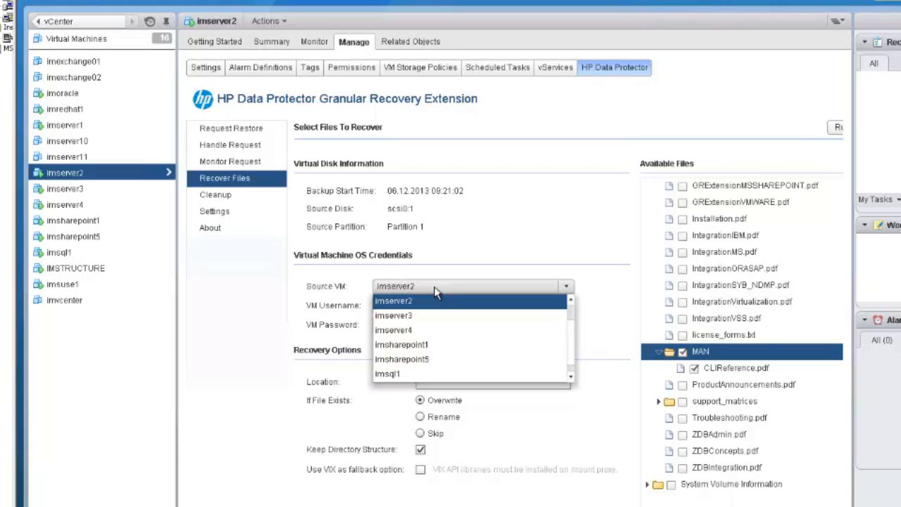
left_click(427, 301)
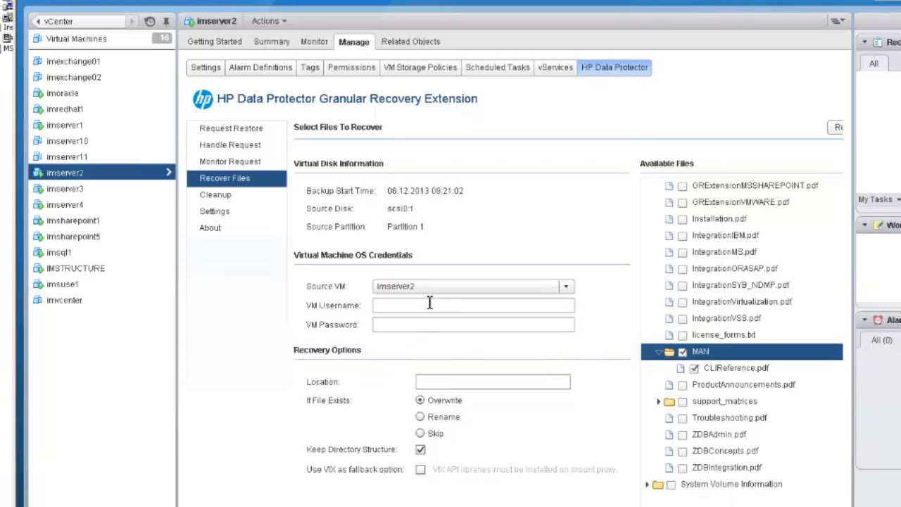
left_click(406, 305)
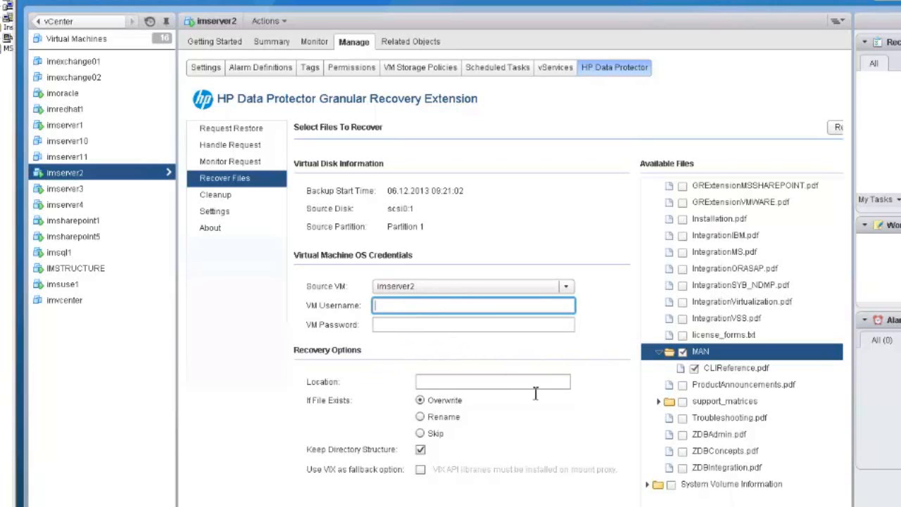
type("demo\\administrator")
key("Tab")
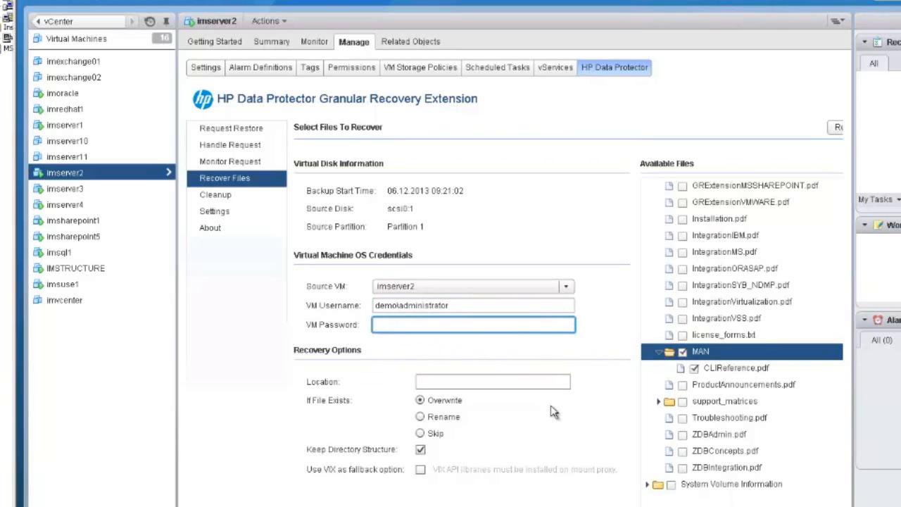
type("***********")
- Set the recovery location to E: and start recovering the selected files, acknowledging the start notice
left_click(453, 381)
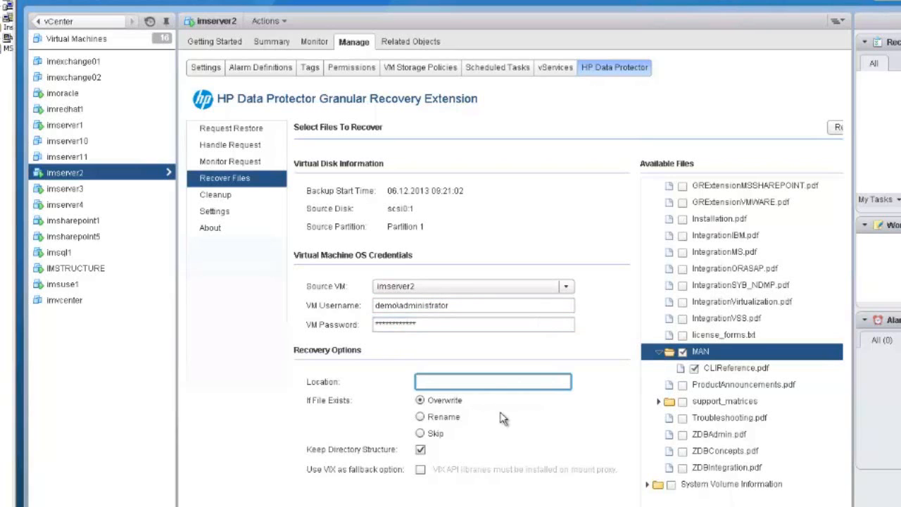
type("E:\\")
scroll(569, 324, "right", 4)
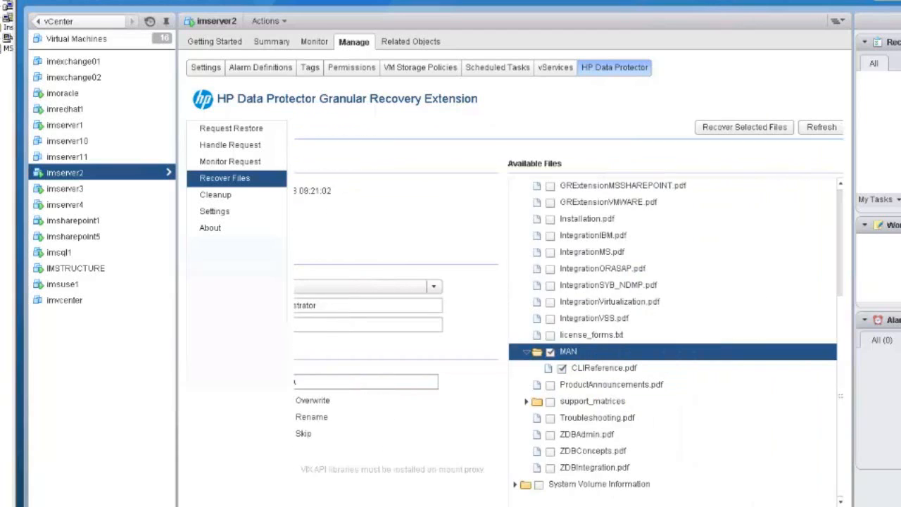
left_click(726, 130)
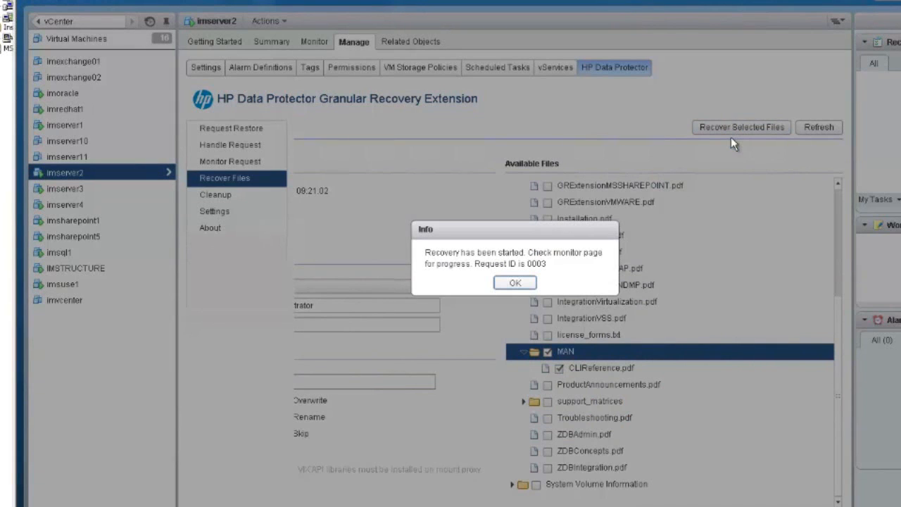
left_click(528, 284)
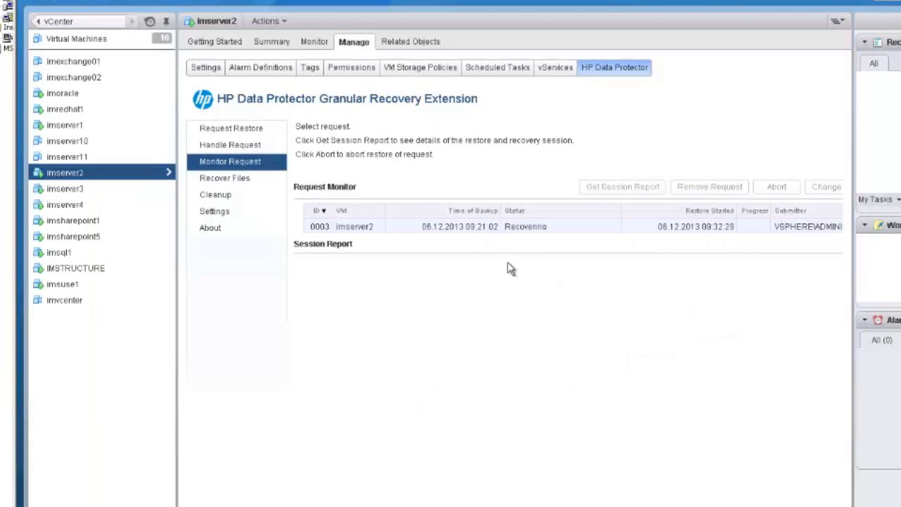
- Refresh the request monitor to check the recovery status of the imserver2 request
left_click(454, 229)
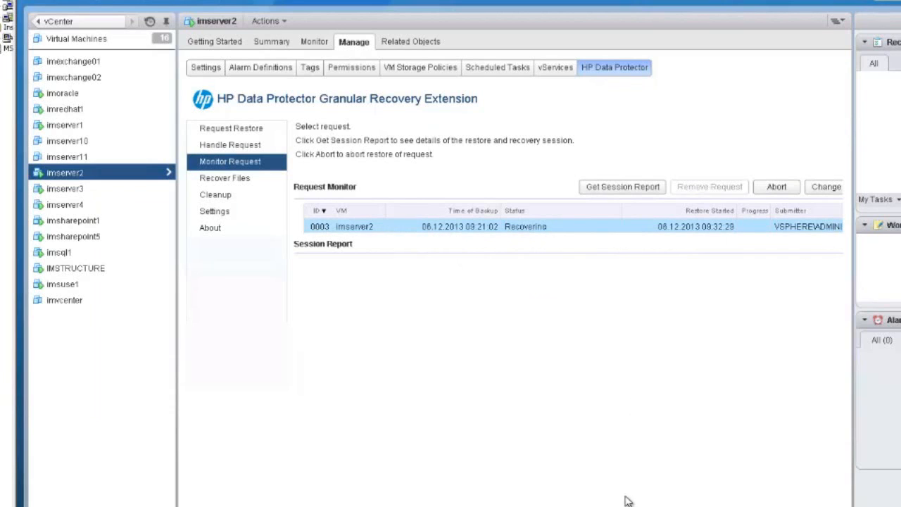
scroll(753, 425, "right", 3)
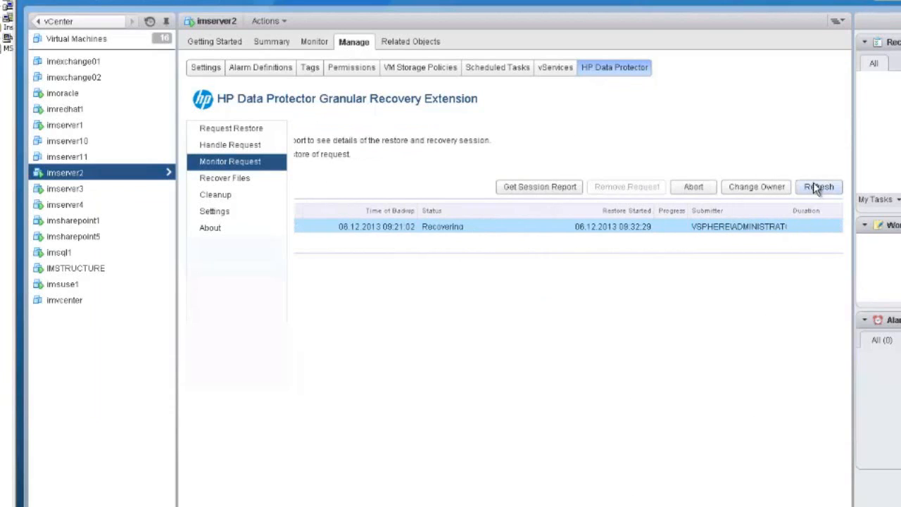
left_click(817, 186)
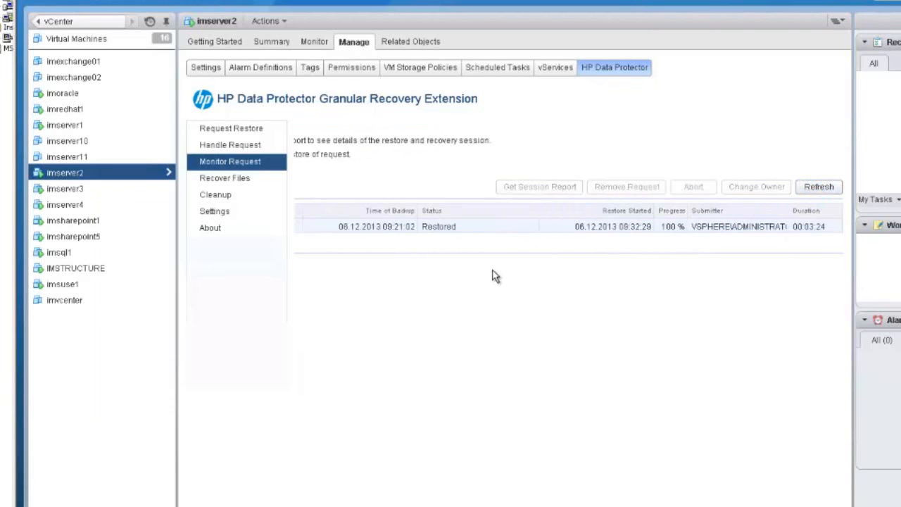
scroll(461, 286, "left", 3)
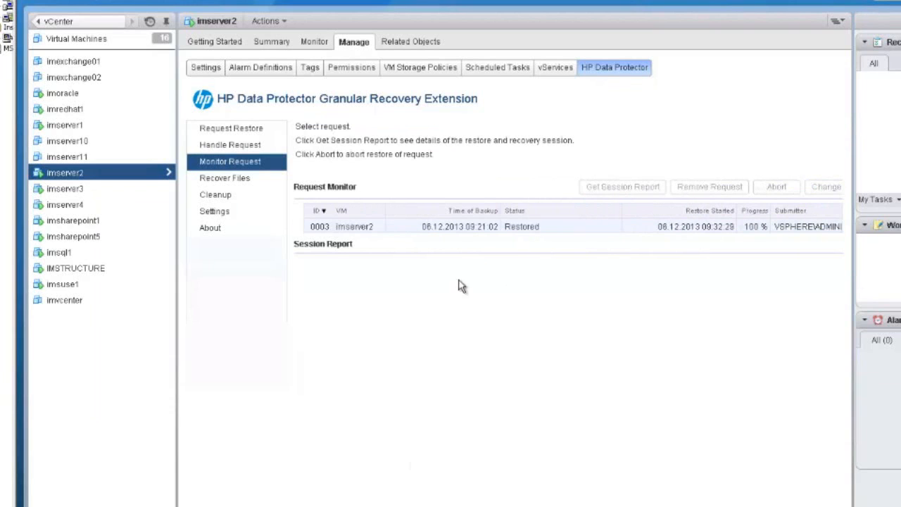
left_click(362, 228)
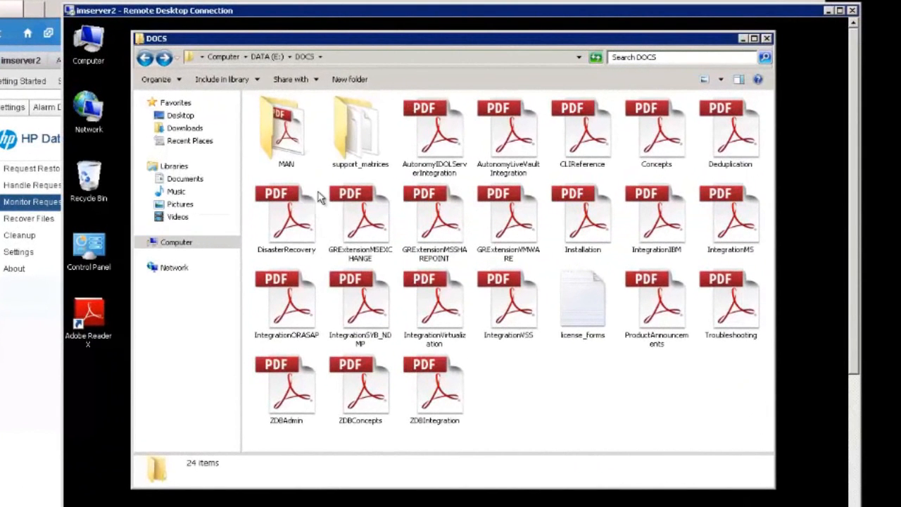
- Open the recovered MAN folder inside E:\DOCS in the imserver2 remote desktop session to check its contents
left_click(367, 164)
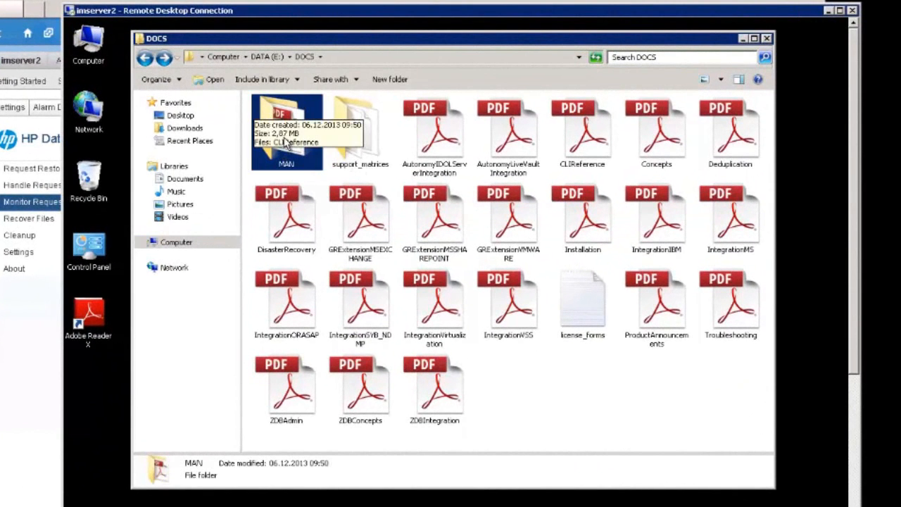
double_click(286, 147)
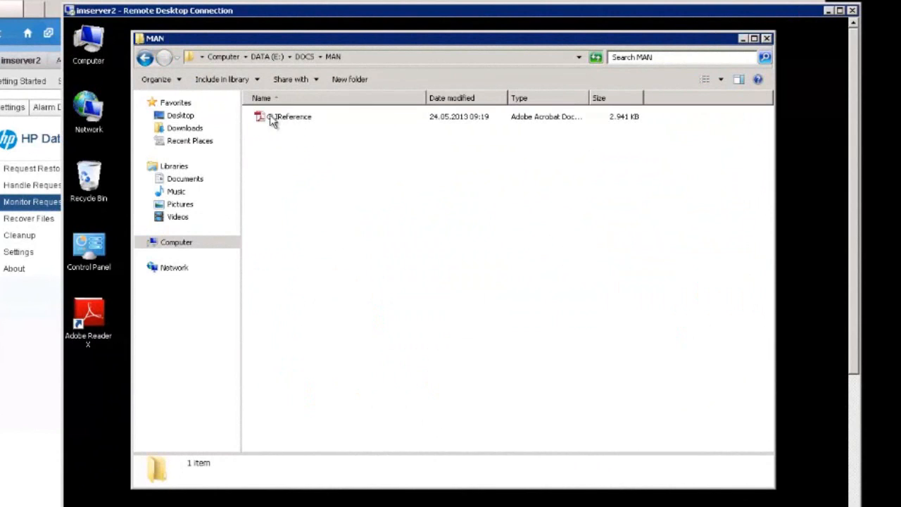